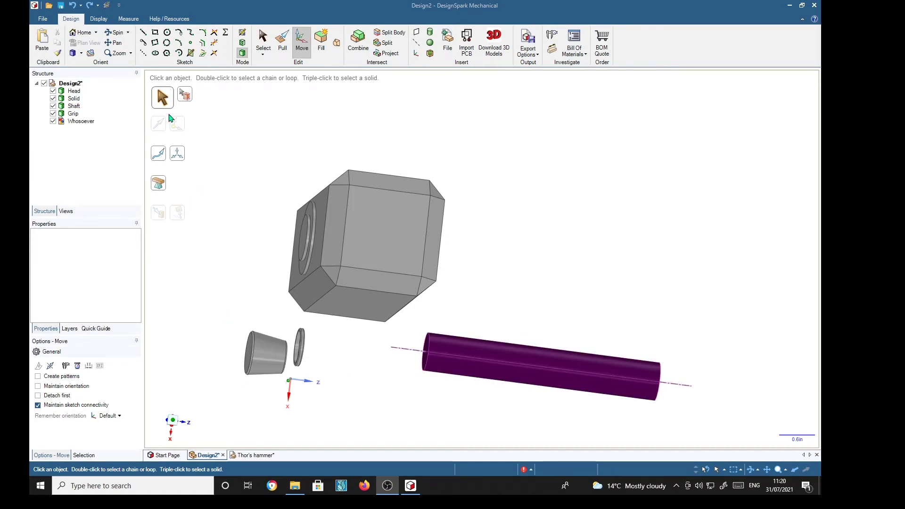
# Rename the cone-shaped 'Solid' body in the Structure tree to 'Pommel'
pyautogui.click(73, 101)
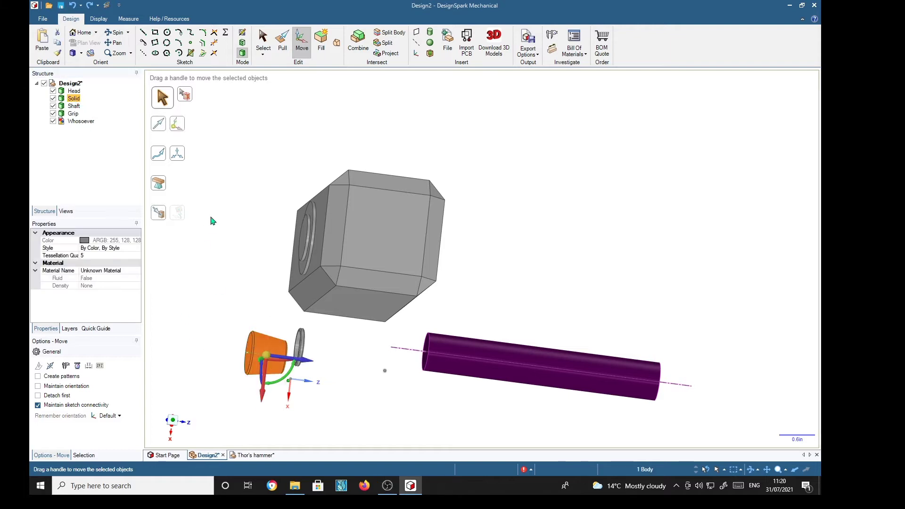
pyautogui.rightClick(77, 99)
pyautogui.click(117, 136)
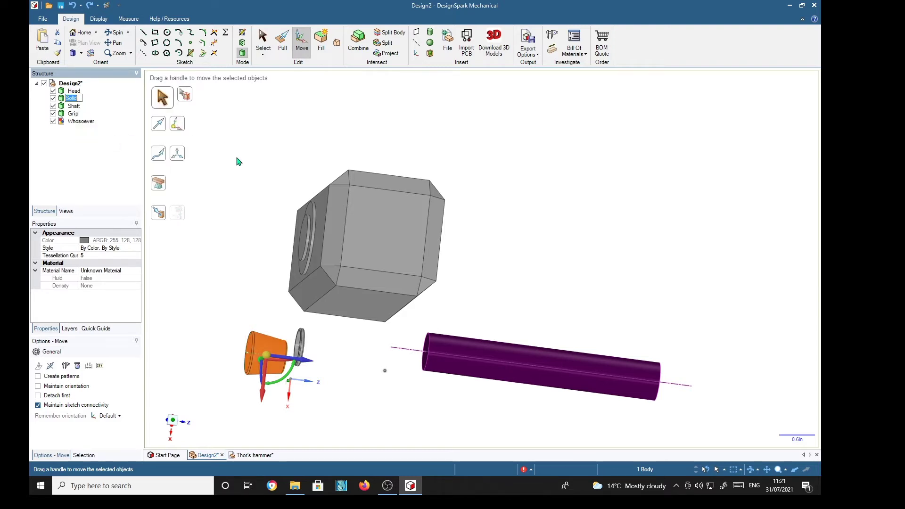
pyautogui.write('Pommel')
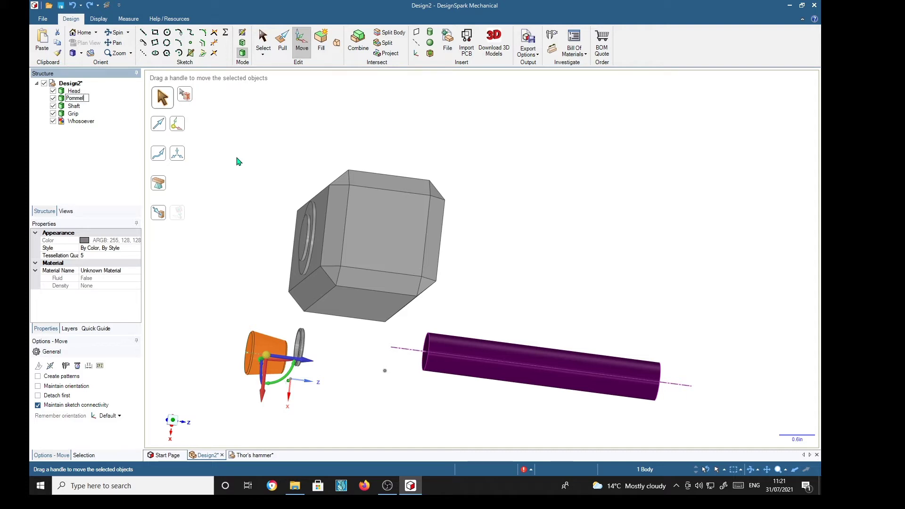
pyautogui.press('Return')
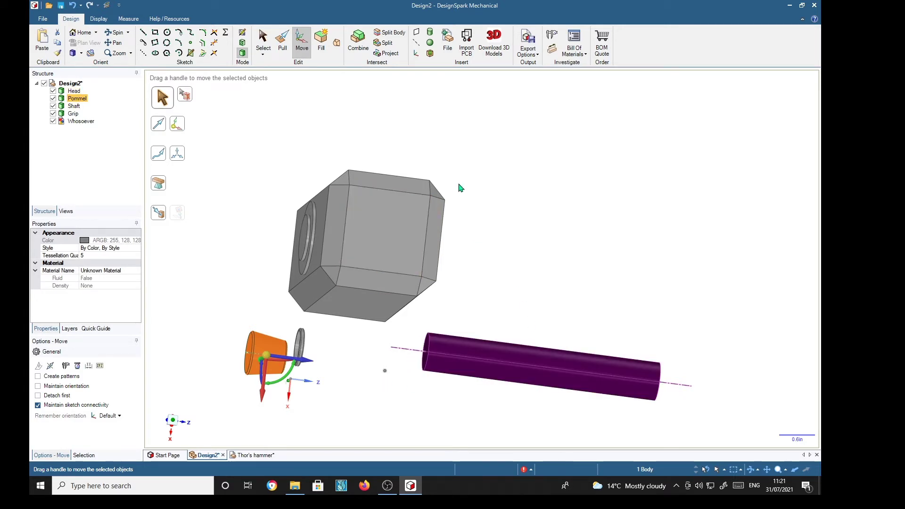
# Move the Pommel body into a new component named Pommel and collapse it in the tree
pyautogui.moveTo(523, 179)
pyautogui.mouseDown(button='middle')
pyautogui.moveTo(501, 208)
pyautogui.moveTo(462, 175)
pyautogui.moveTo(463, 163)
pyautogui.moveTo(581, 185)
pyautogui.moveTo(594, 204)
pyautogui.moveTo(575, 216)
pyautogui.moveTo(525, 206)
pyautogui.moveTo(487, 171)
pyautogui.mouseUp(button='middle')
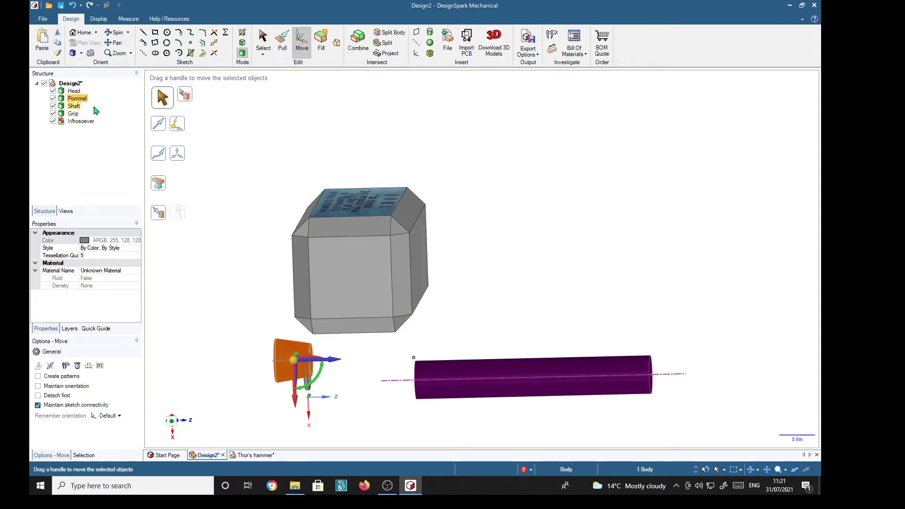
pyautogui.rightClick(76, 100)
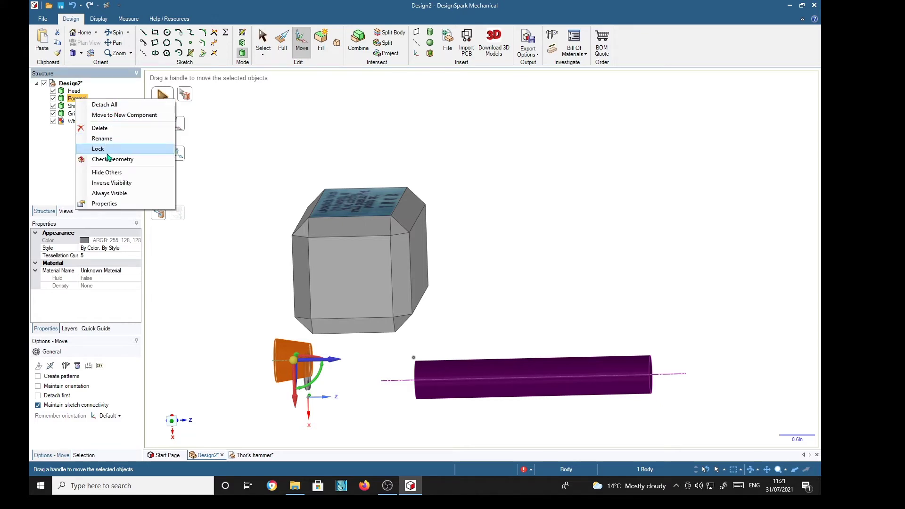
pyautogui.click(112, 115)
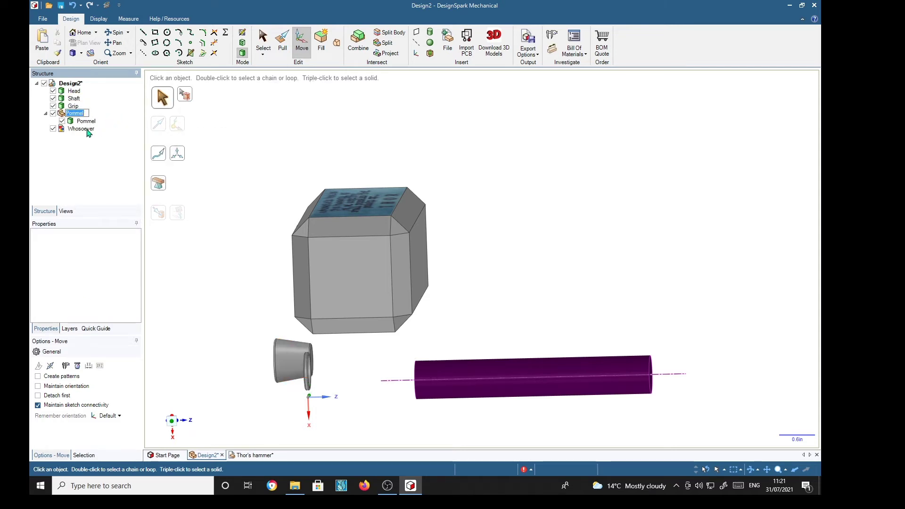
pyautogui.press('Return')
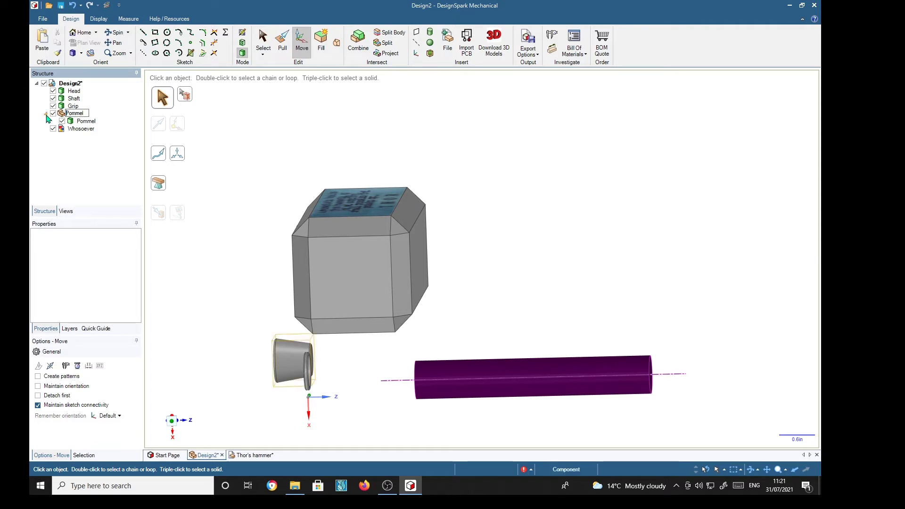
pyautogui.click(46, 114)
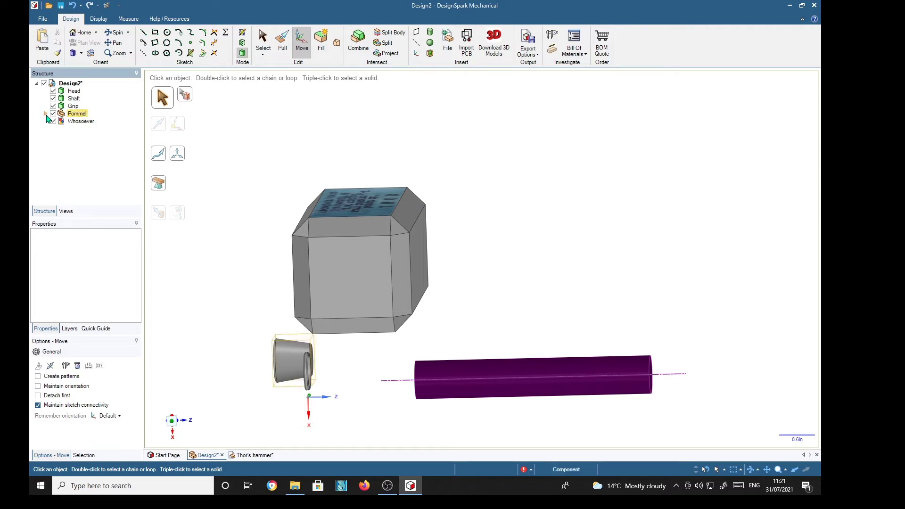
pyautogui.click(73, 107)
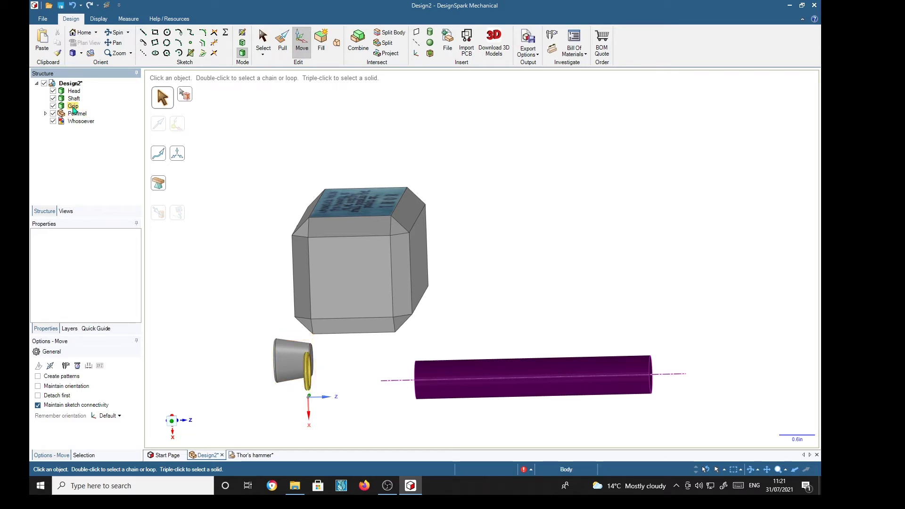
# Move the Grip body into its own new Grip component and collapse it
pyautogui.rightClick(73, 108)
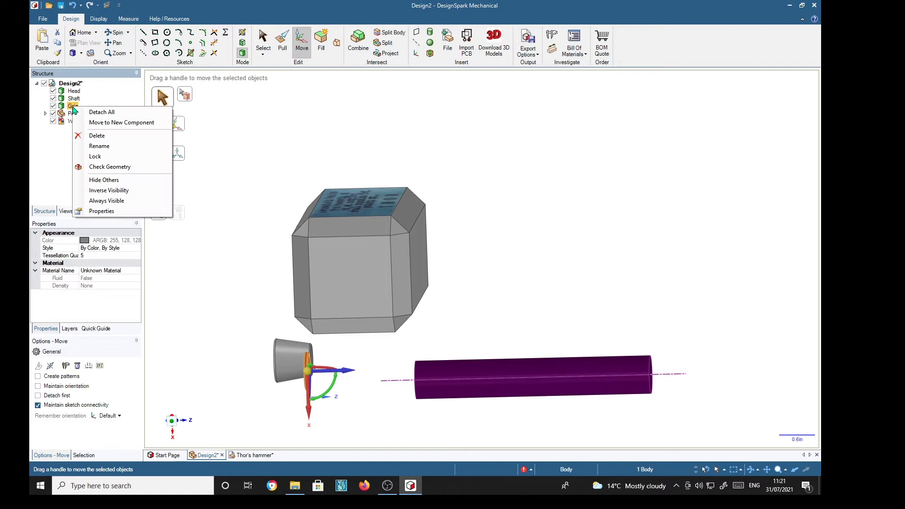
pyautogui.click(108, 123)
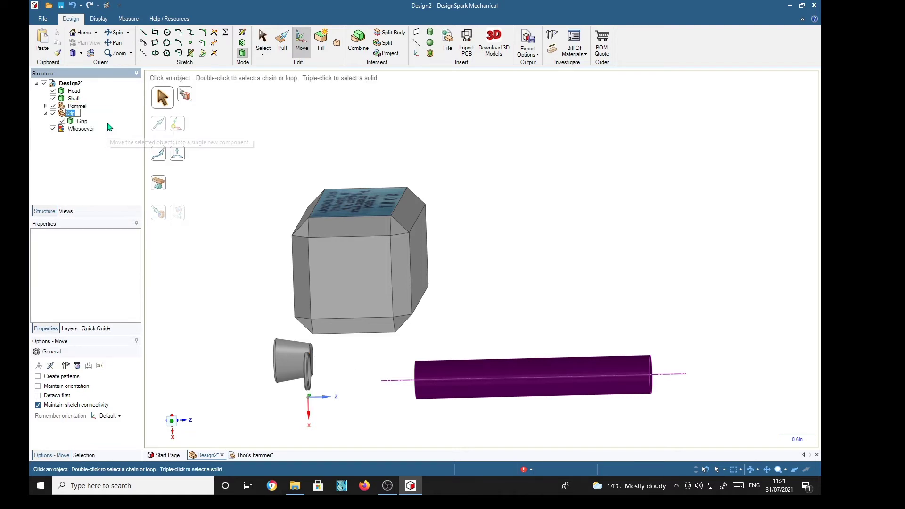
pyautogui.click(45, 113)
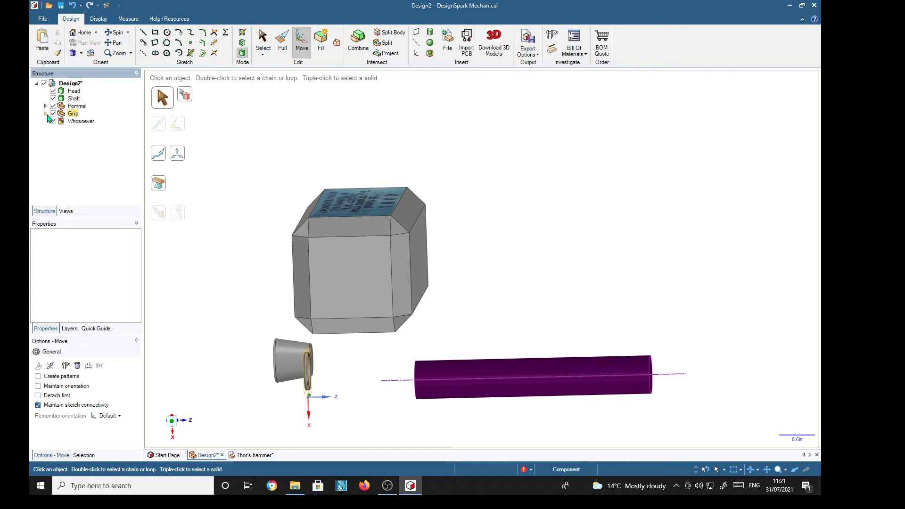
# Move the Shaft body into its own new Shaft component and collapse it
pyautogui.click(74, 99)
pyautogui.rightClick(74, 100)
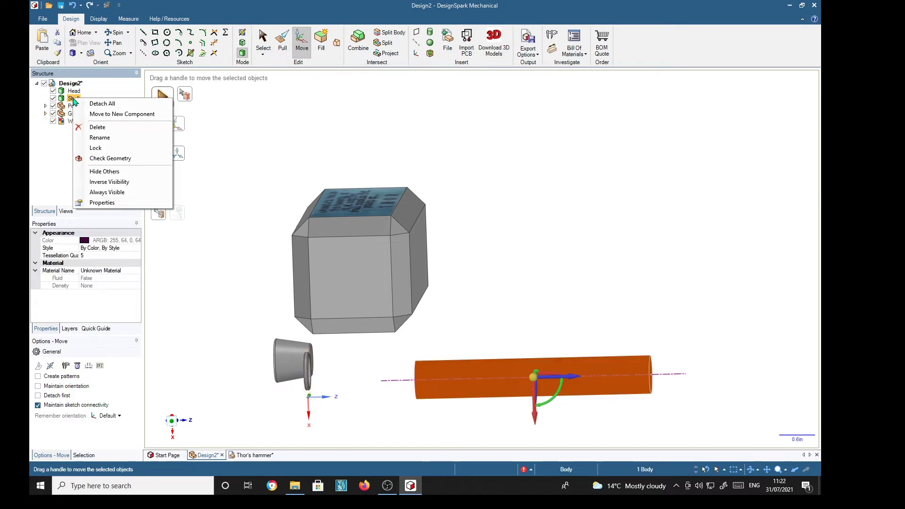
pyautogui.click(106, 111)
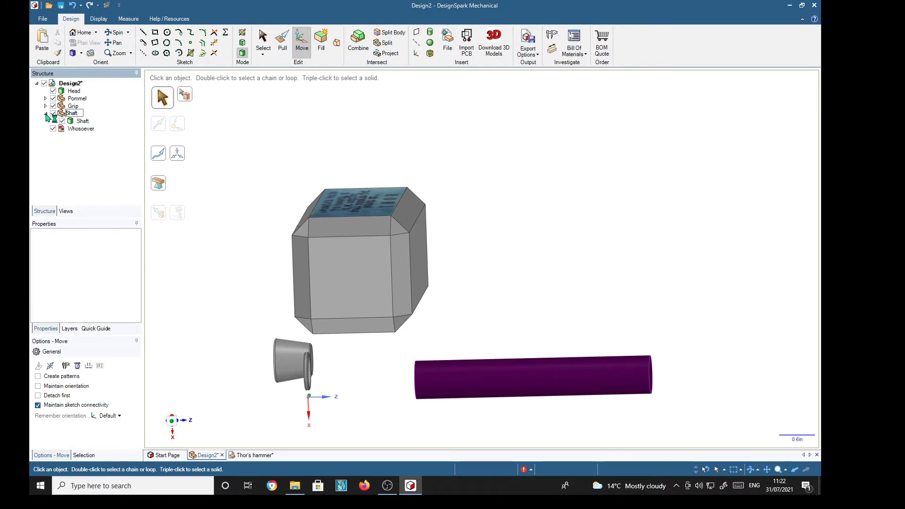
pyautogui.click(45, 113)
pyautogui.click(45, 114)
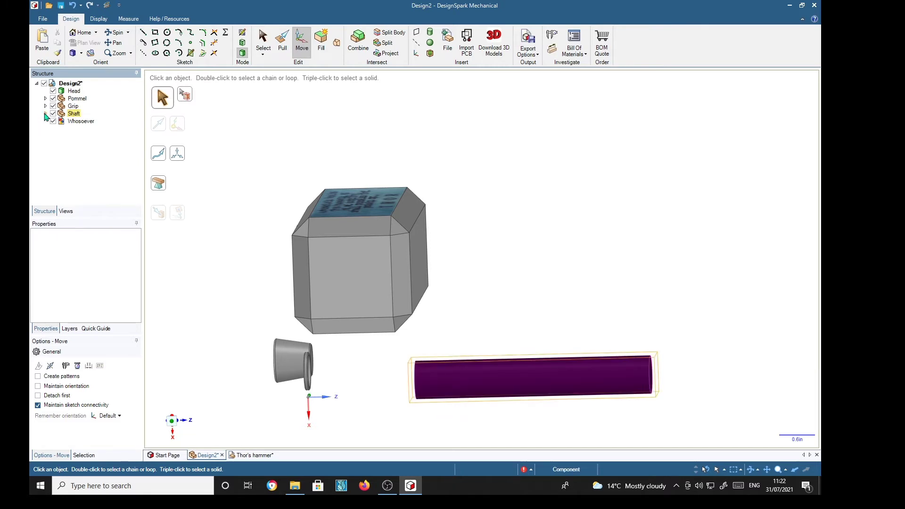
# Move the Head body into a new Head component and collapse the Head and Shaft components
pyautogui.click(72, 92)
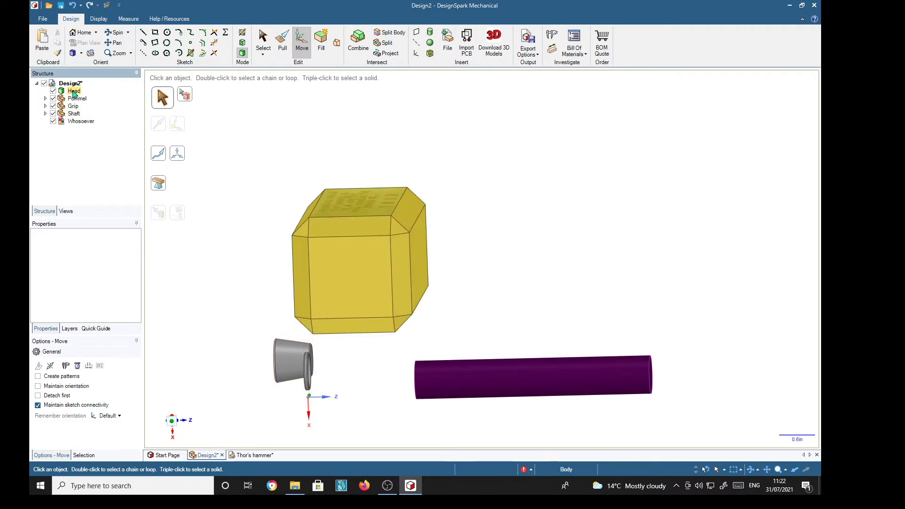
pyautogui.rightClick(73, 92)
pyautogui.click(93, 106)
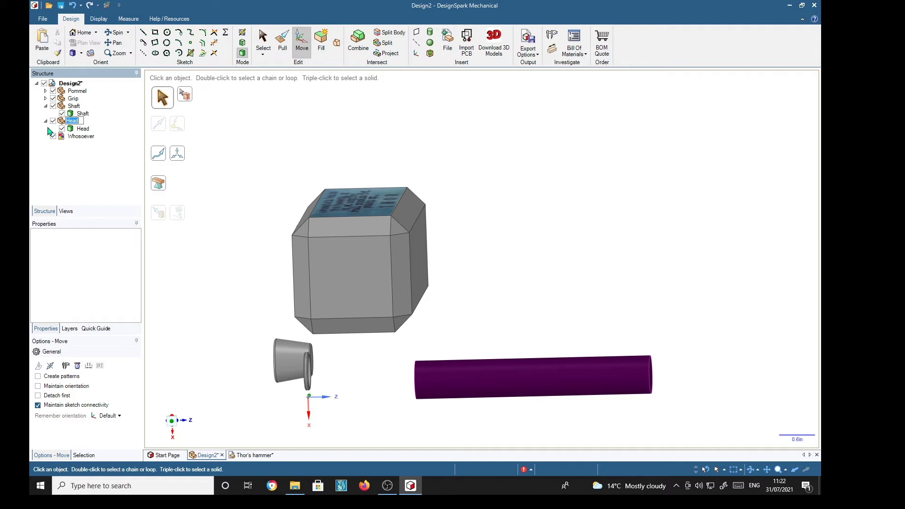
pyautogui.press('Return')
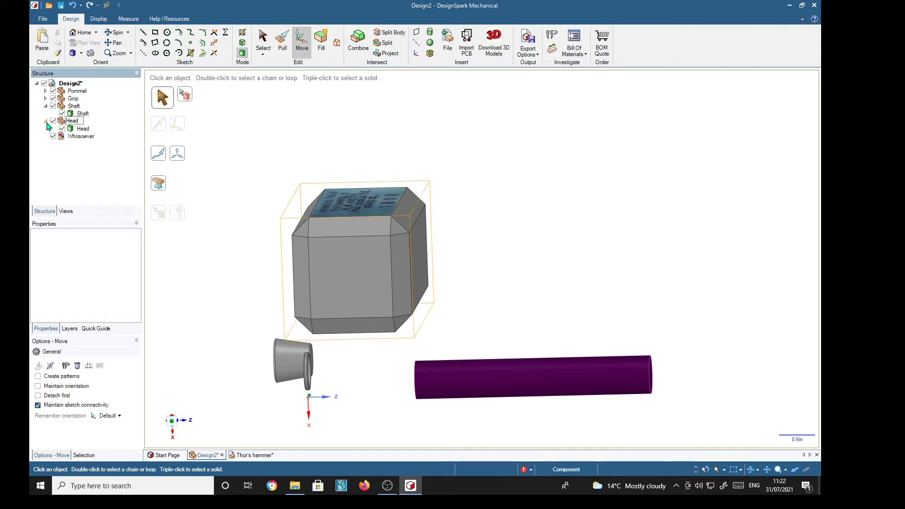
pyautogui.click(46, 121)
pyautogui.click(48, 114)
pyautogui.click(45, 106)
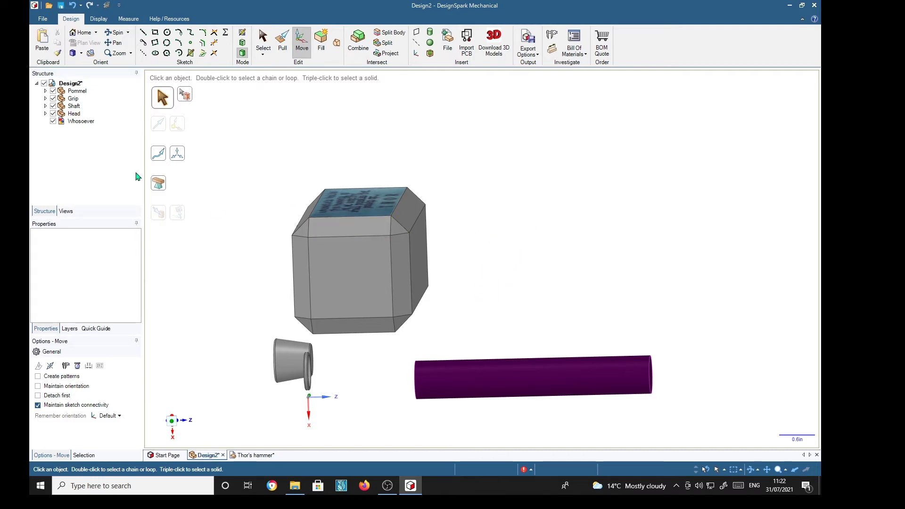
pyautogui.click(74, 106)
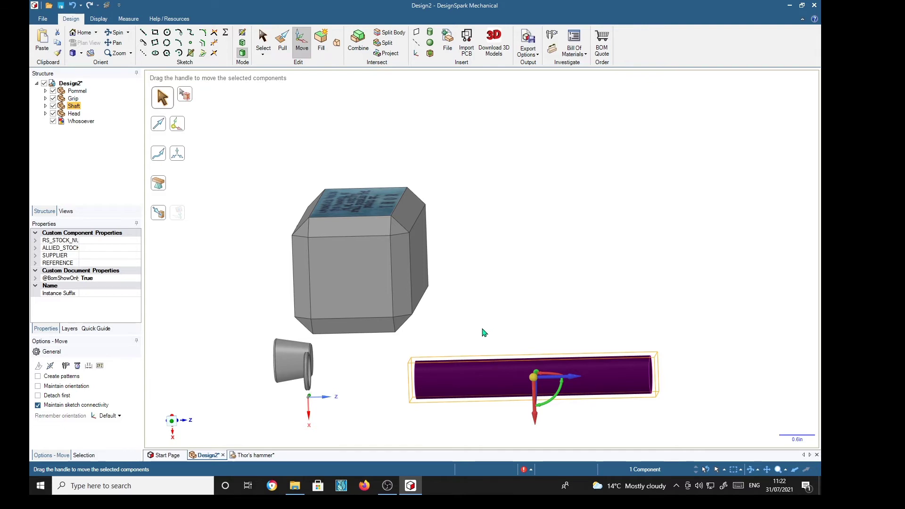
pyautogui.moveTo(513, 312); pyautogui.dragTo(570, 359, button='middle')
pyautogui.click(517, 341)
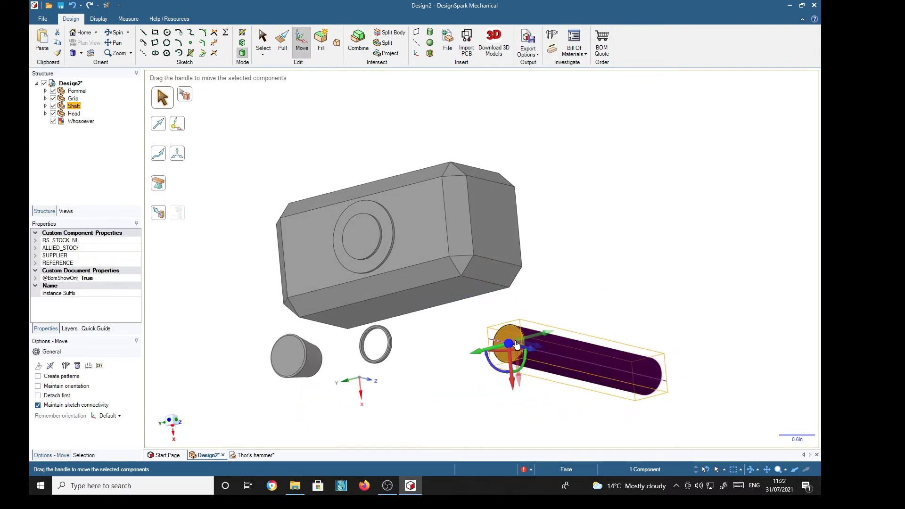
pyautogui.click(158, 212)
pyautogui.moveTo(680, 222); pyautogui.dragTo(557, 242, button='middle')
pyautogui.press('Escape')
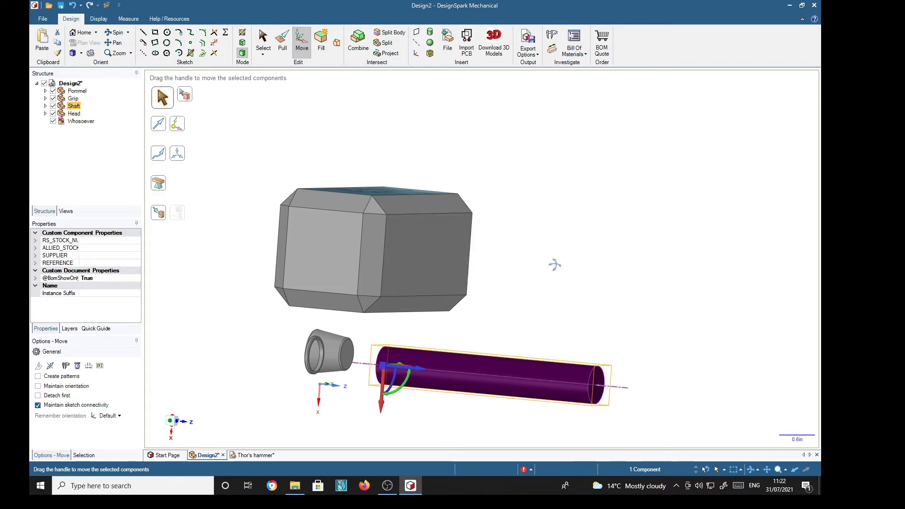
pyautogui.moveTo(554, 265); pyautogui.dragTo(587, 269, button='middle')
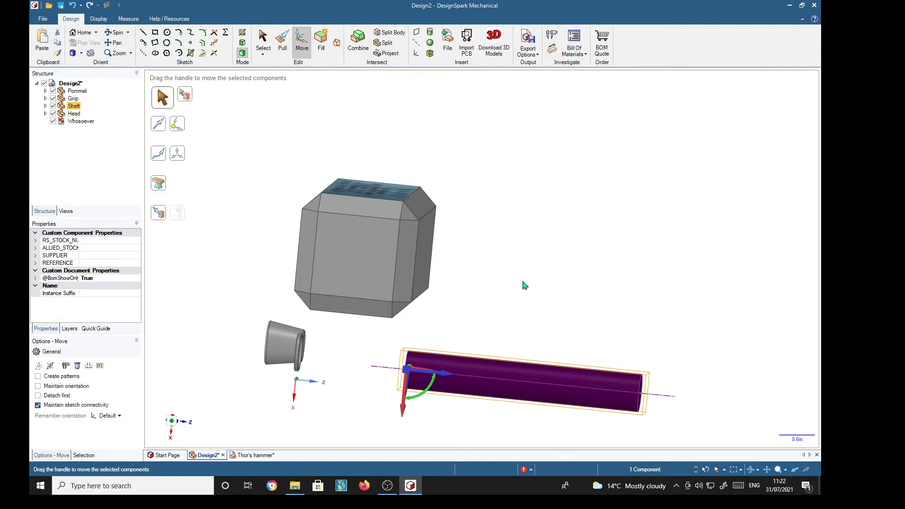
pyautogui.moveTo(555, 303); pyautogui.dragTo(473, 323, button='middle')
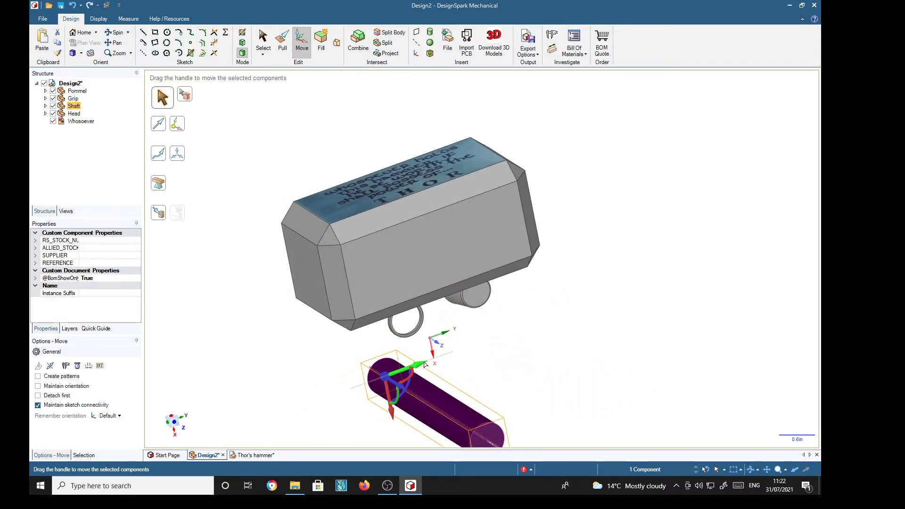
# Move the shaft along the red axis Up To the head's end face so they butt together
pyautogui.click(158, 213)
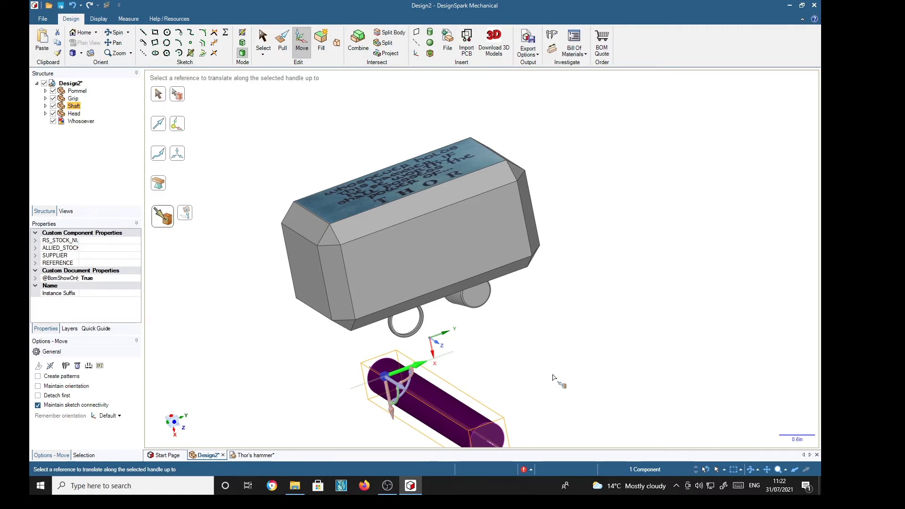
pyautogui.click(457, 248)
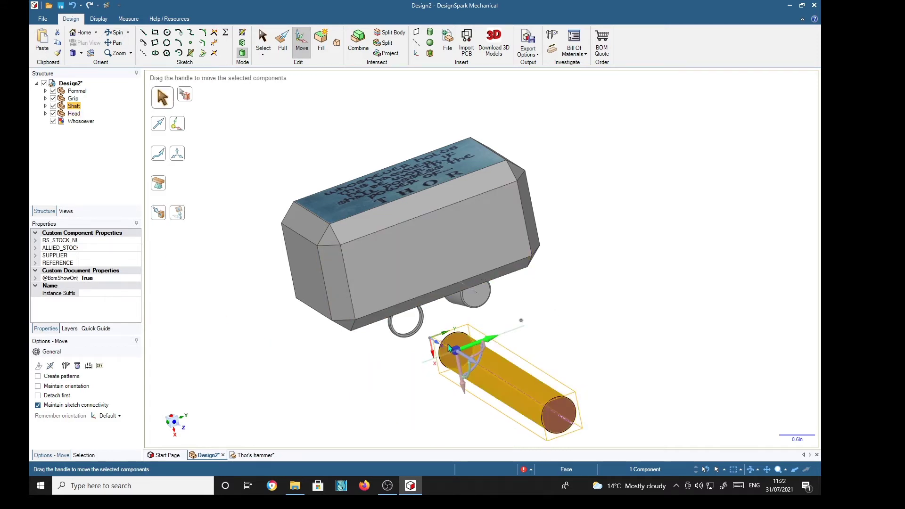
pyautogui.click(463, 385)
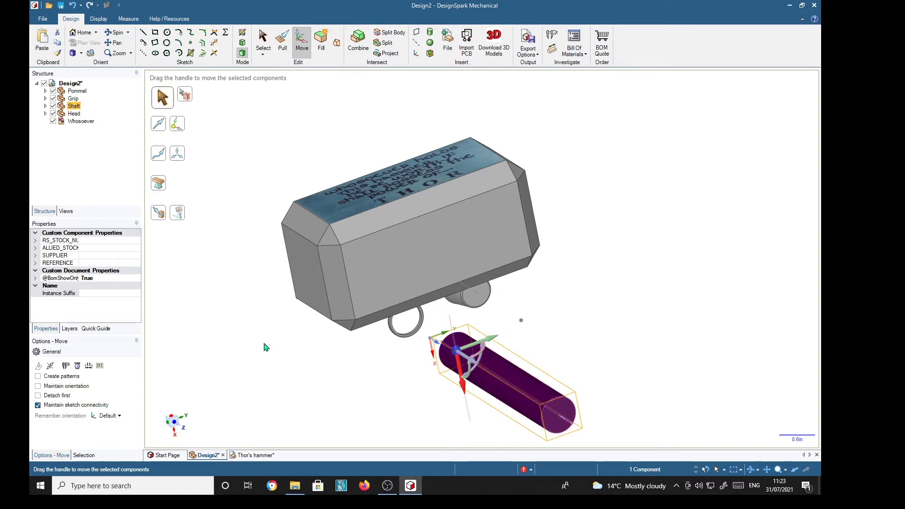
pyautogui.click(158, 212)
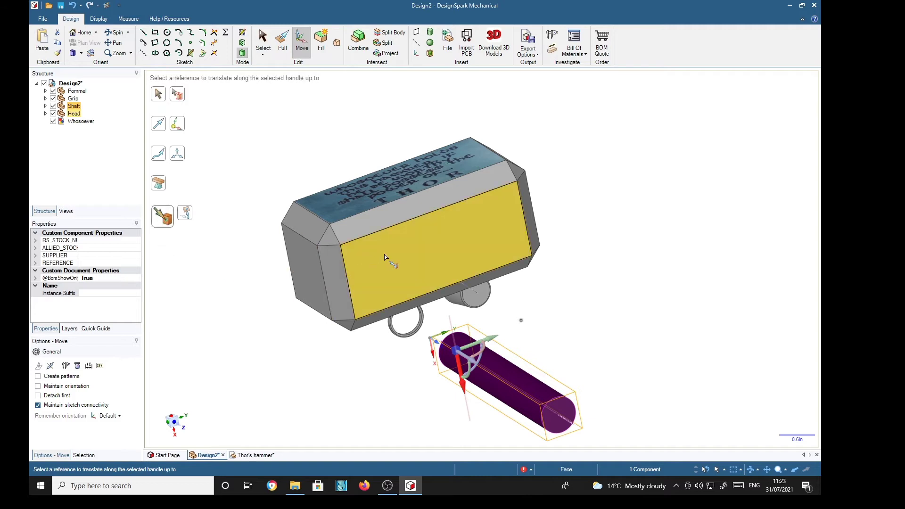
pyautogui.click(410, 262)
pyautogui.moveTo(690, 297); pyautogui.dragTo(763, 293, button='middle')
pyautogui.moveTo(604, 356)
pyautogui.mouseDown(button='middle')
pyautogui.moveTo(673, 362)
pyautogui.moveTo(491, 354)
pyautogui.moveTo(610, 343)
pyautogui.mouseUp(button='middle')
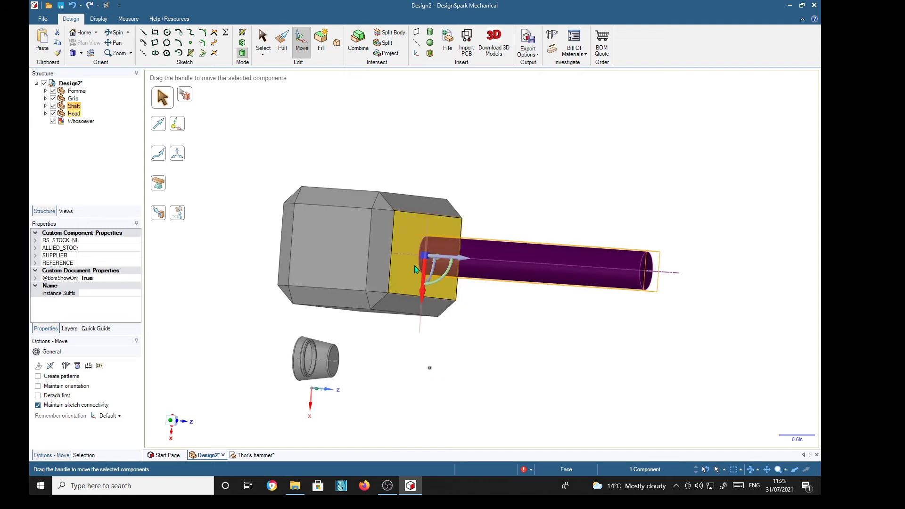
pyautogui.moveTo(552, 355)
pyautogui.mouseDown(button='middle')
pyautogui.moveTo(576, 371)
pyautogui.moveTo(566, 355)
pyautogui.mouseUp(button='middle')
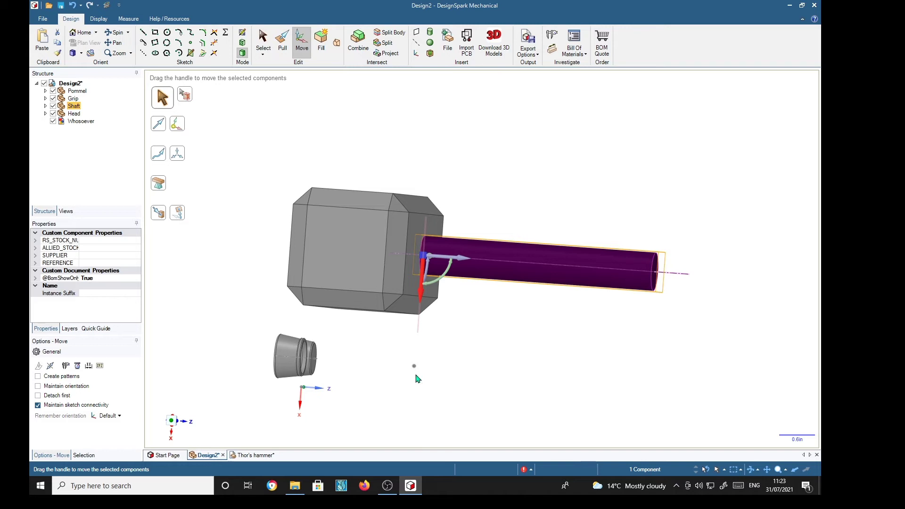
pyautogui.moveTo(417, 379); pyautogui.dragTo(453, 396, button='middle')
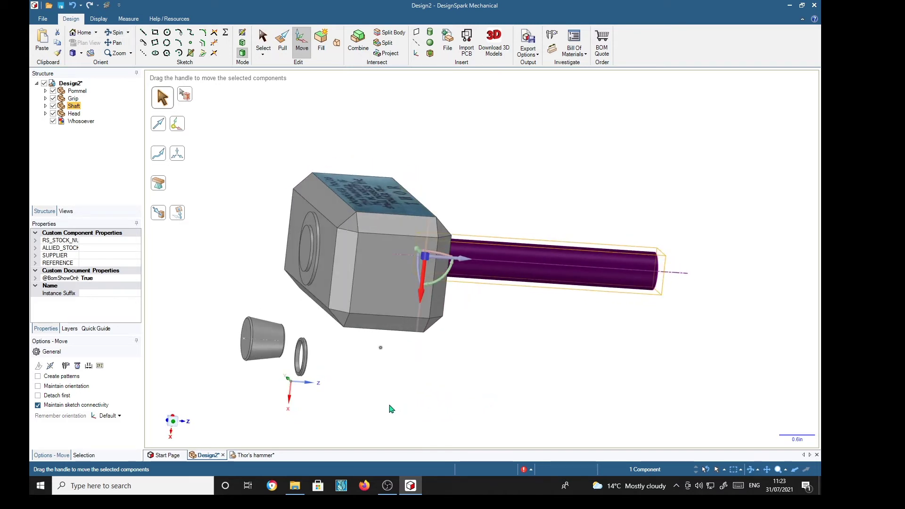
# Slide the grip ring 1.790in along the shaft axis, then move it Up To the shaft beside the head
pyautogui.click(379, 364)
pyautogui.click(294, 375)
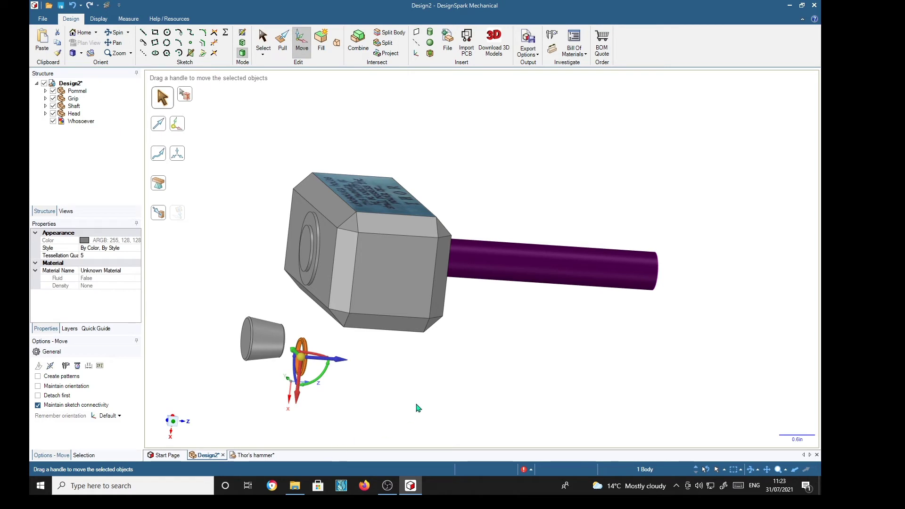
pyautogui.moveTo(561, 382); pyautogui.dragTo(528, 370, button='middle')
pyautogui.click(171, 421)
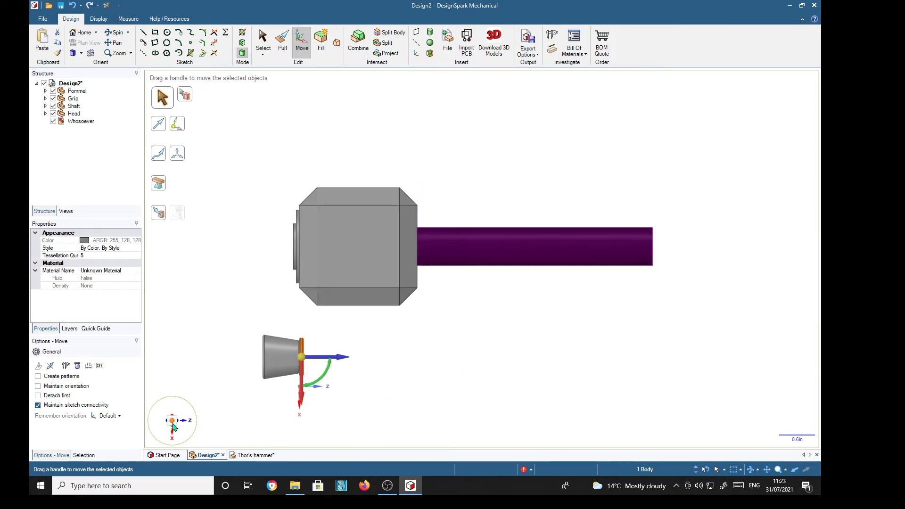
pyautogui.moveTo(346, 357); pyautogui.dragTo(485, 362)
pyautogui.moveTo(517, 316); pyautogui.dragTo(536, 374, button='middle')
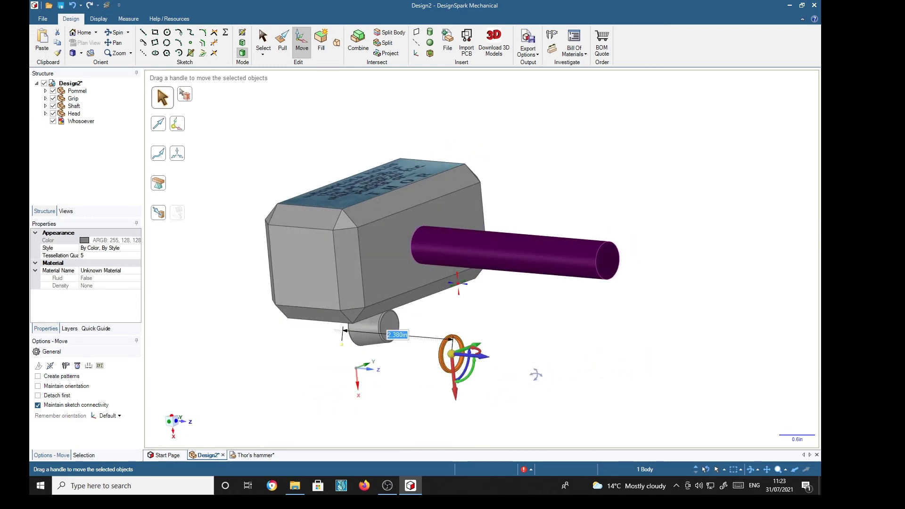
pyautogui.click(159, 213)
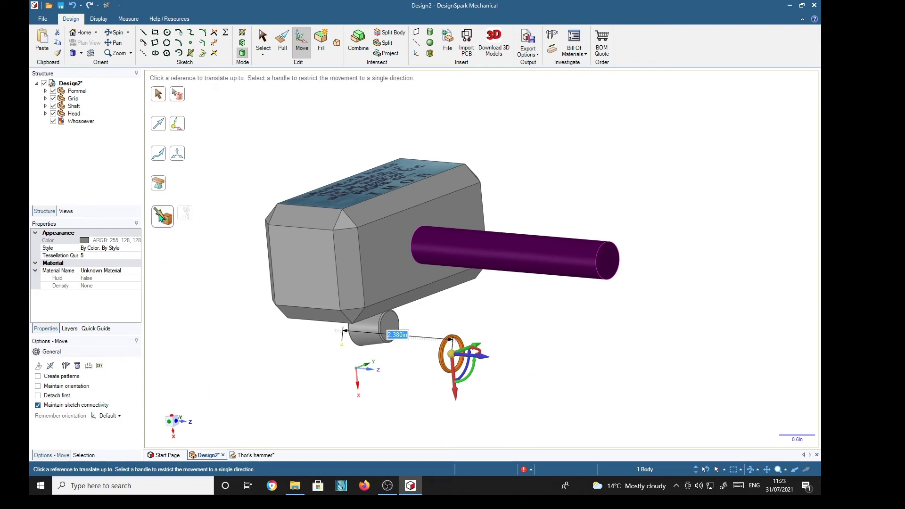
pyautogui.click(538, 249)
pyautogui.moveTo(517, 329); pyautogui.dragTo(518, 379, button='middle')
pyautogui.click(597, 191)
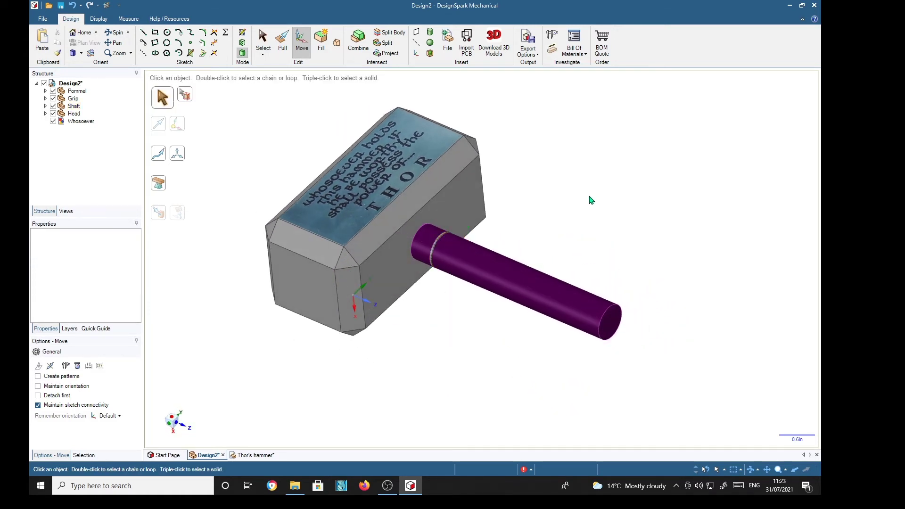
pyautogui.moveTo(638, 214); pyautogui.dragTo(639, 160, button='middle')
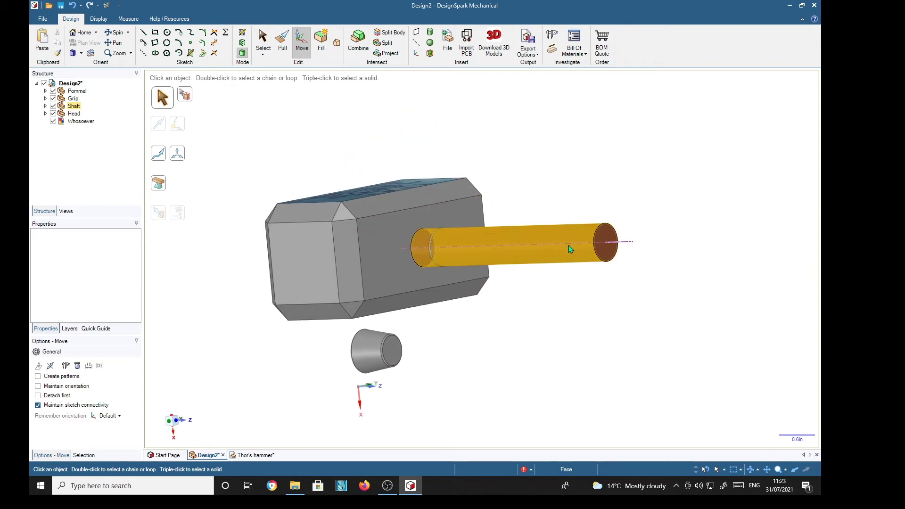
# Pull the shaft cylinder's radius down to .56/2, i.e. 0.280in
pyautogui.click(541, 237)
pyautogui.moveTo(258, 150); pyautogui.dragTo(644, 170, button='middle')
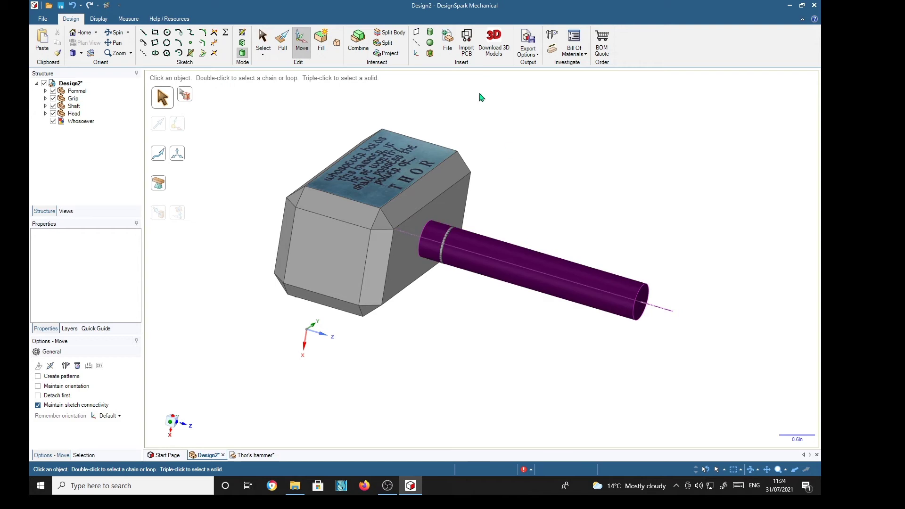
pyautogui.press('p')
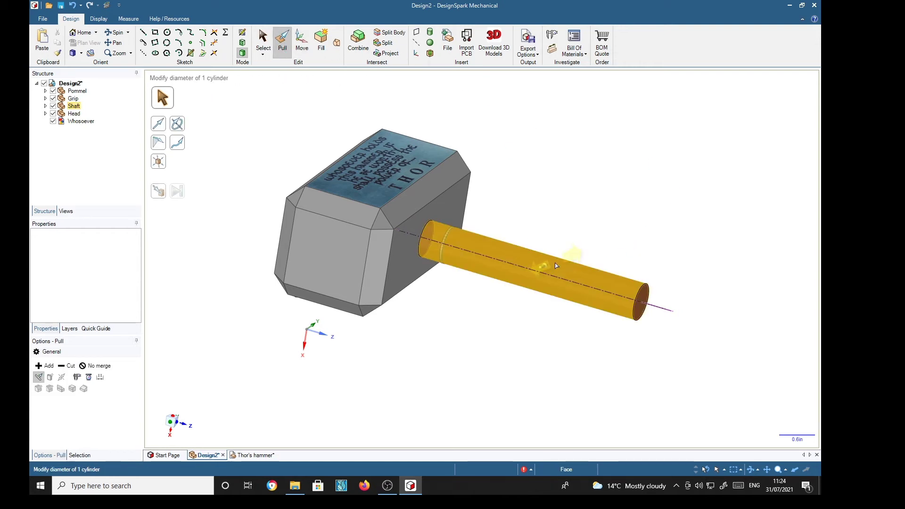
pyautogui.click(542, 263)
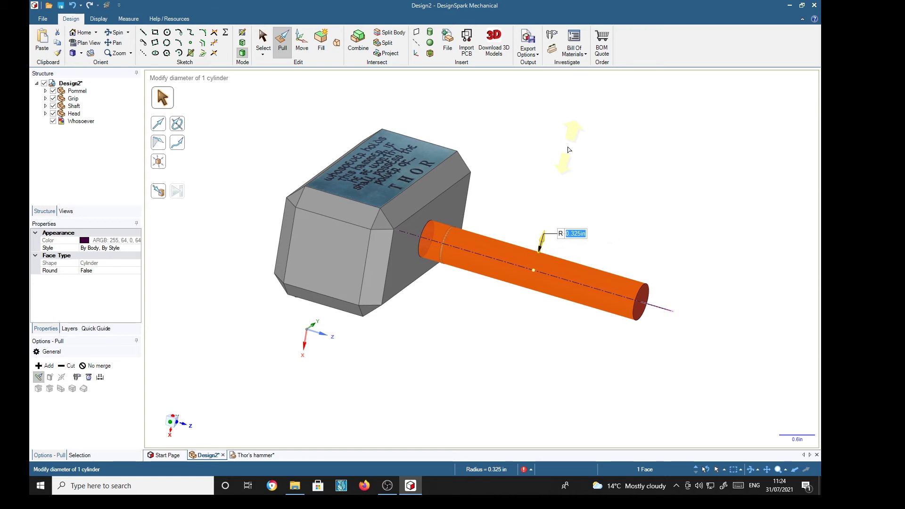
pyautogui.write('.56/2')
pyautogui.press('Return')
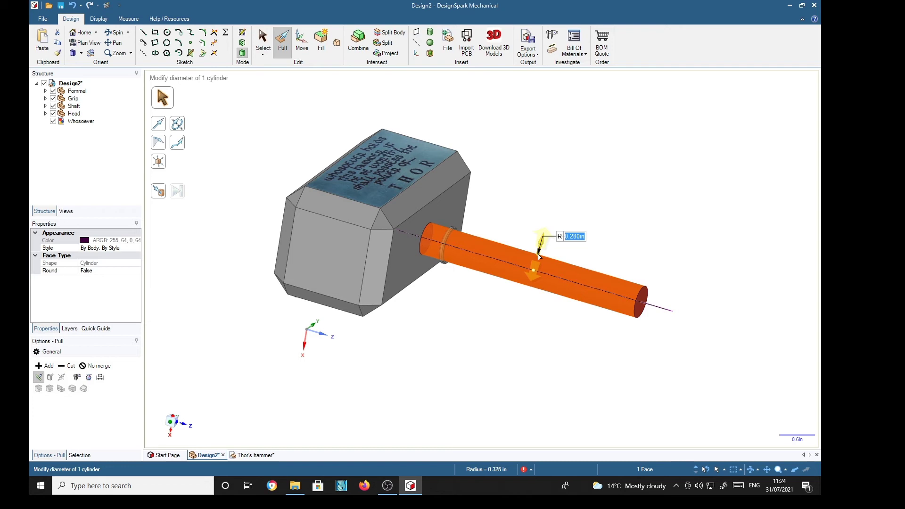
pyautogui.moveTo(581, 186); pyautogui.dragTo(536, 175, button='middle')
pyautogui.click(583, 133)
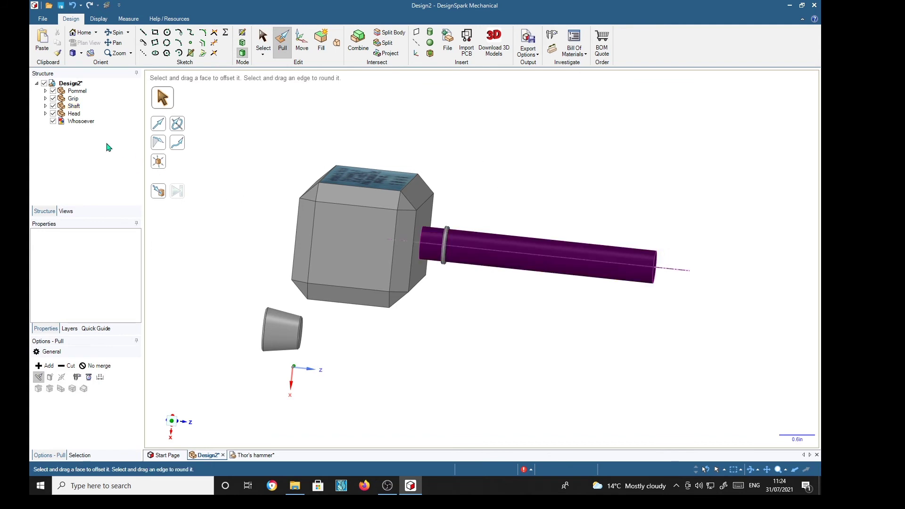
# Pattern the Grip ring along the shaft into 8 copies spaced 0.437in apart
pyautogui.click(75, 100)
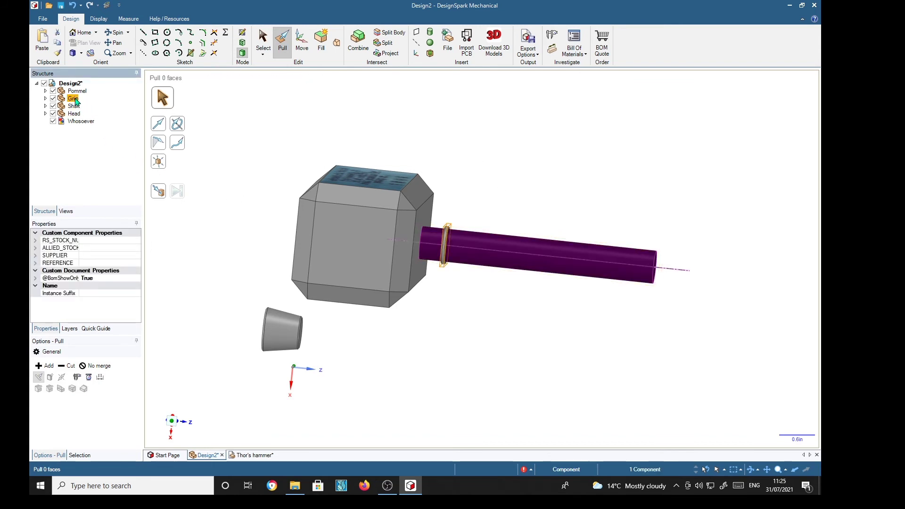
pyautogui.click(301, 42)
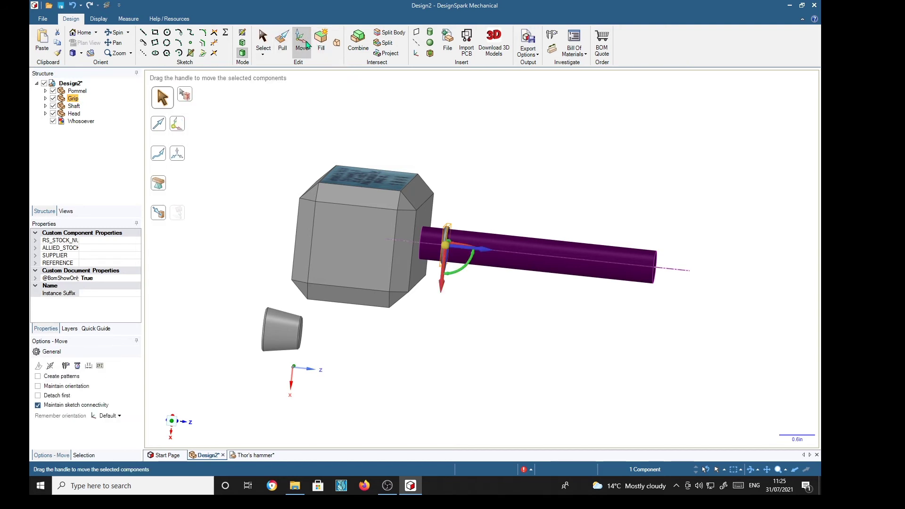
pyautogui.click(38, 377)
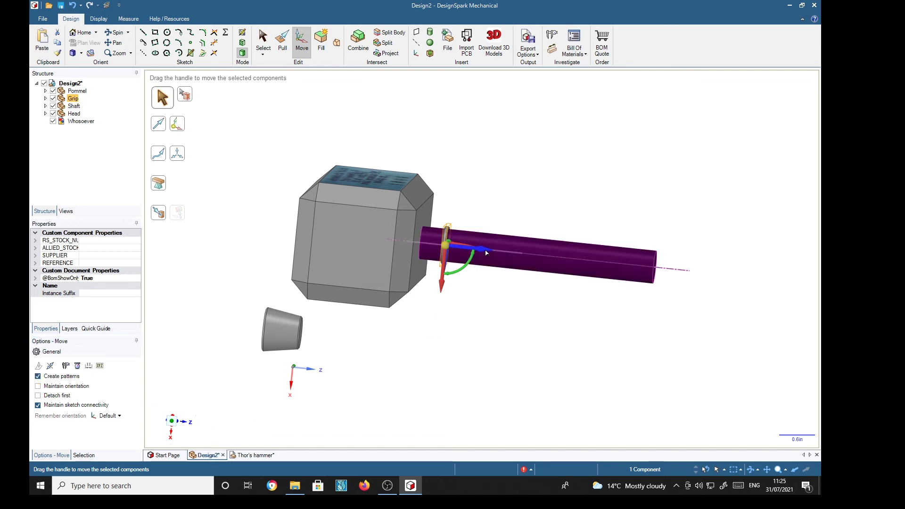
pyautogui.moveTo(484, 252); pyautogui.dragTo(664, 274)
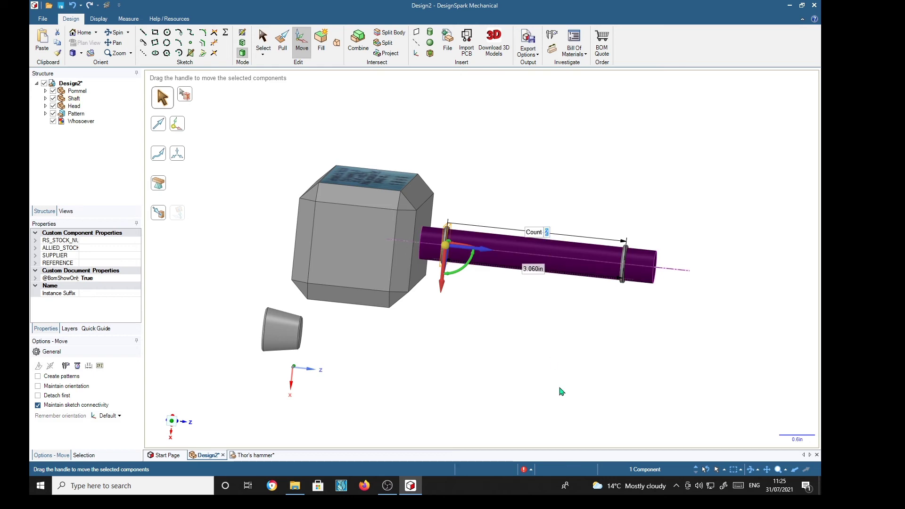
pyautogui.write('8')
pyautogui.press('Return')
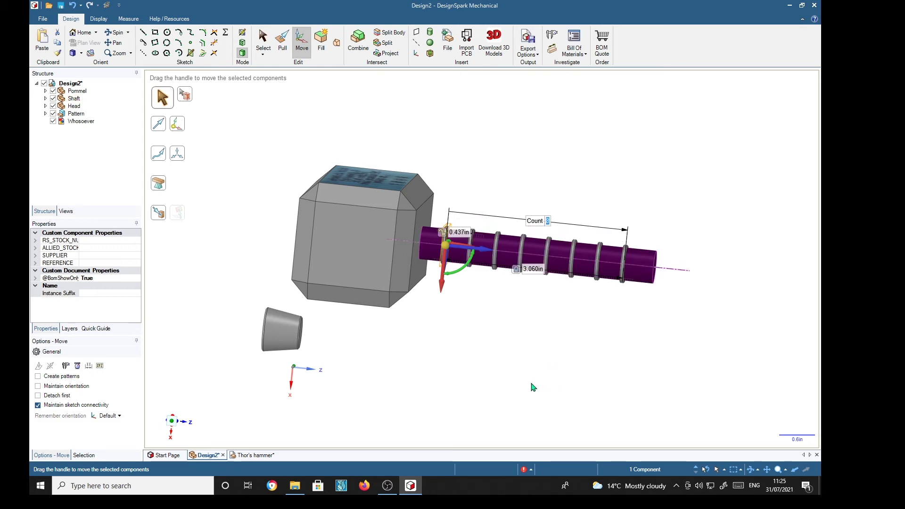
pyautogui.click(542, 384)
pyautogui.moveTo(622, 363); pyautogui.dragTo(636, 379, button='middle')
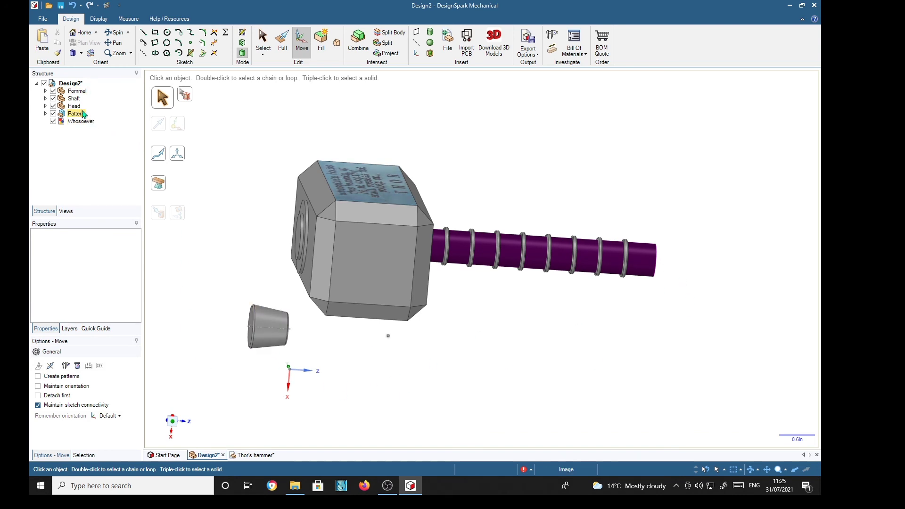
# Rotate the Pommel 180° with the Move handle
pyautogui.click(76, 91)
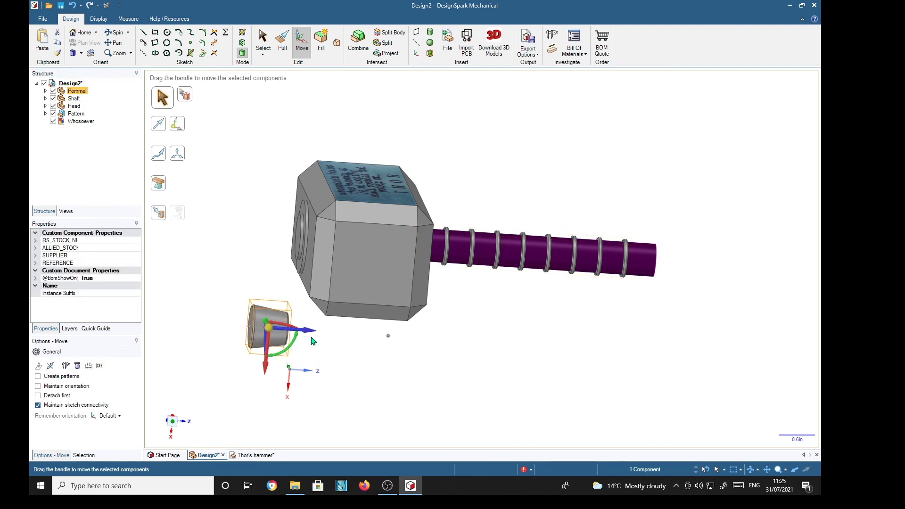
pyautogui.moveTo(310, 331); pyautogui.dragTo(592, 340)
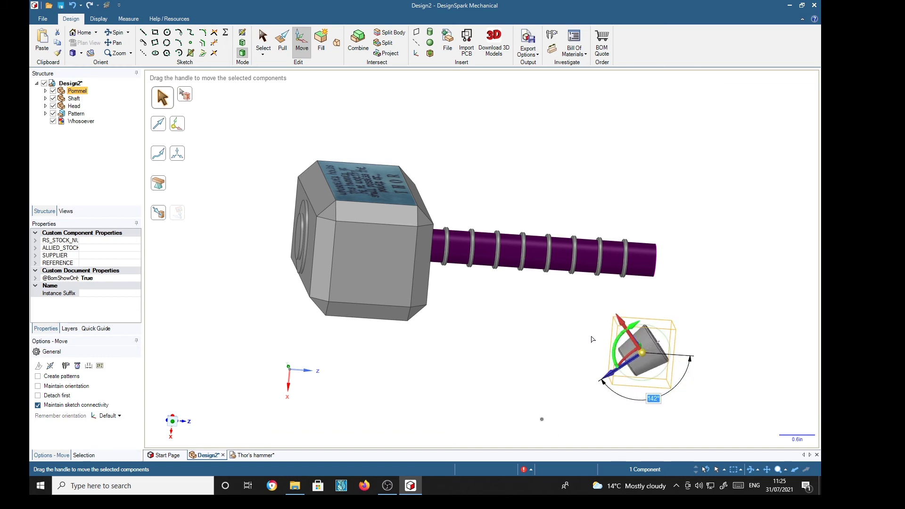
pyautogui.write('180')
pyautogui.press('Return')
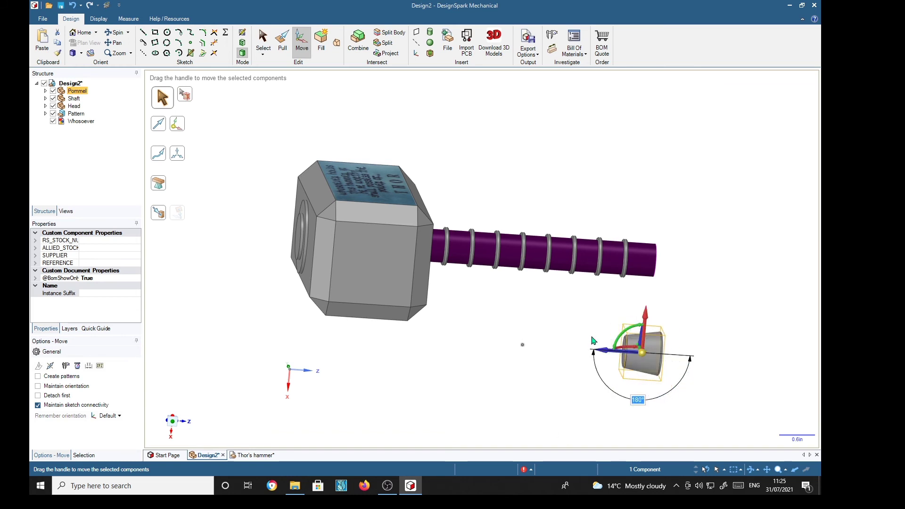
pyautogui.moveTo(510, 403); pyautogui.dragTo(575, 372, button='middle')
pyautogui.moveTo(591, 347); pyautogui.dragTo(578, 350)
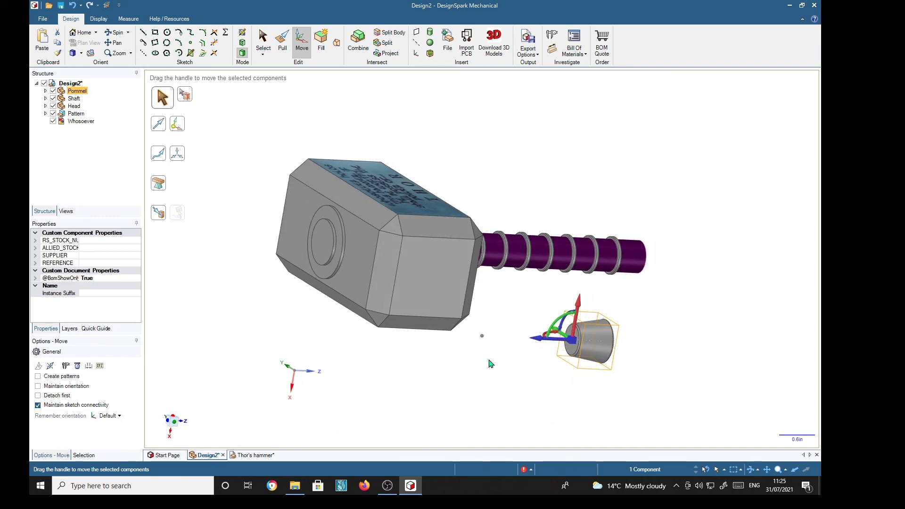
# Move the Pommel Up To the shaft's free end face so it attaches there
pyautogui.click(158, 212)
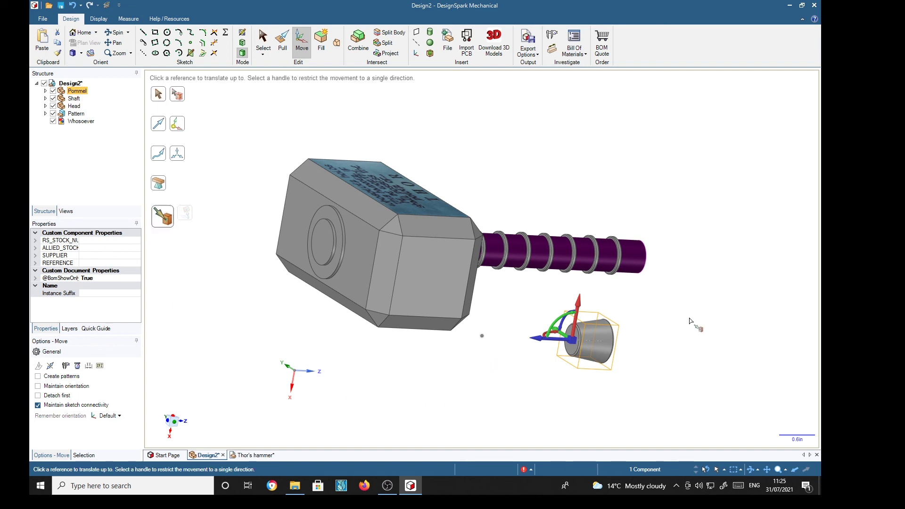
pyautogui.moveTo(697, 313); pyautogui.dragTo(610, 341, button='middle')
pyautogui.click(564, 258)
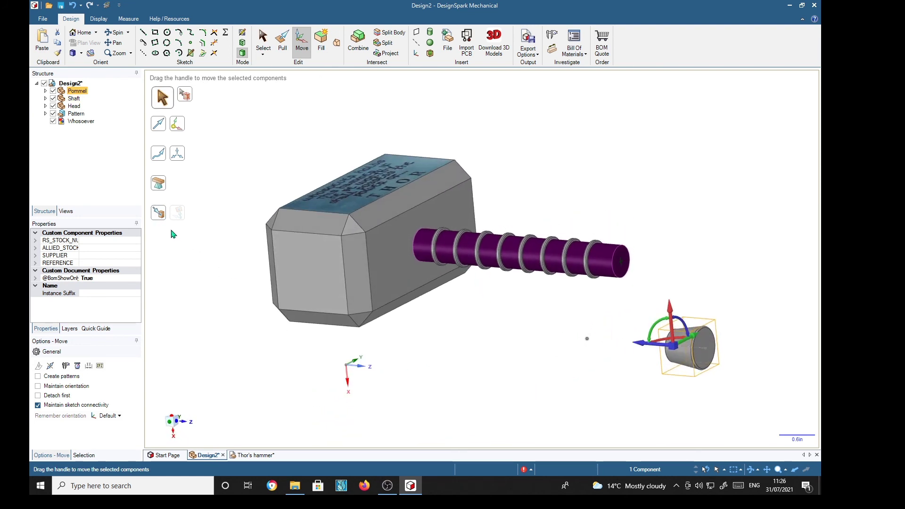
pyautogui.click(159, 212)
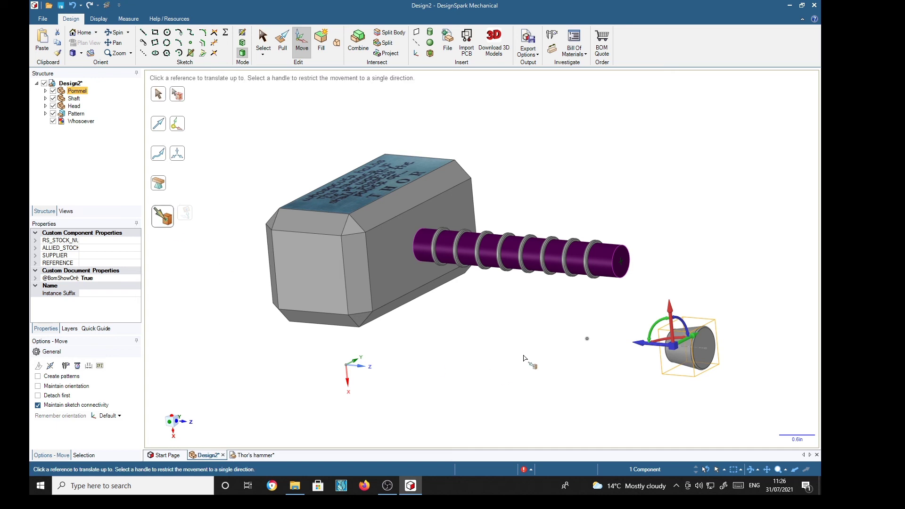
pyautogui.click(605, 269)
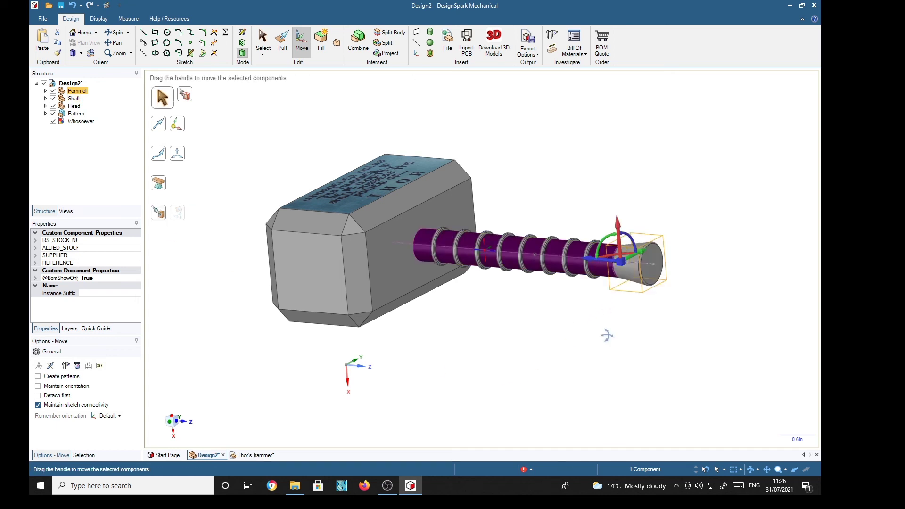
pyautogui.moveTo(606, 337); pyautogui.dragTo(678, 358, button='middle')
pyautogui.click(609, 385)
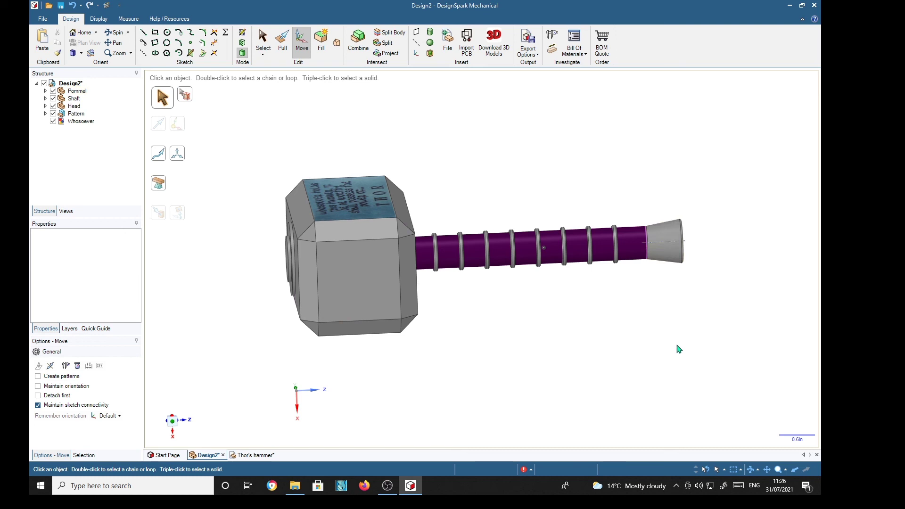
# Pull the pommel's cone face outward to a 0.339in radius
pyautogui.click(663, 262)
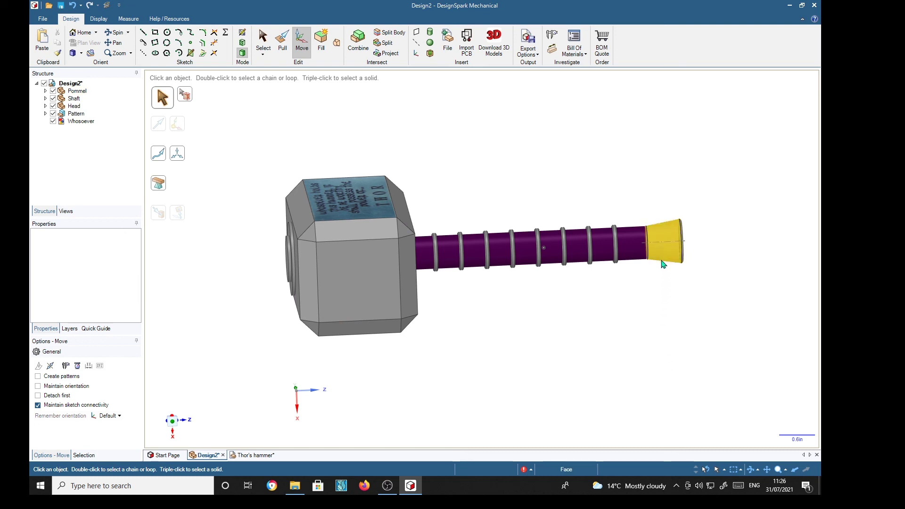
pyautogui.click(663, 267)
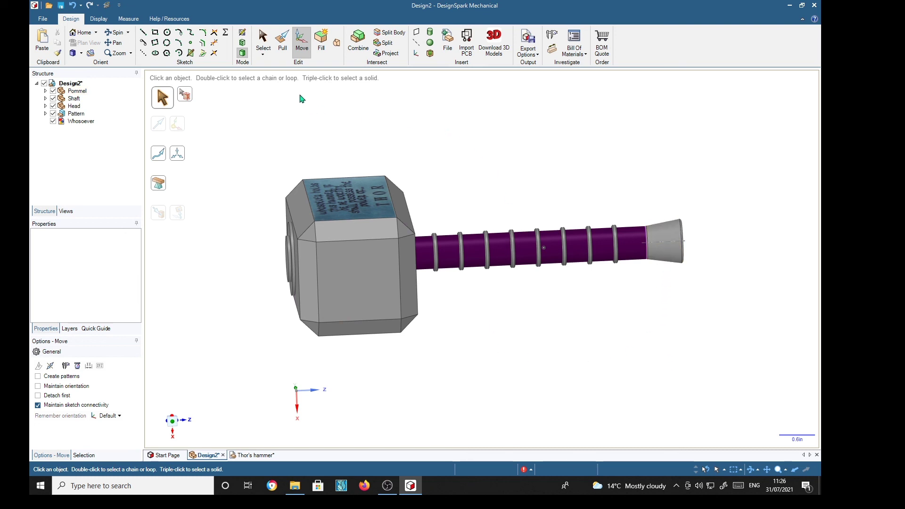
pyautogui.click(282, 41)
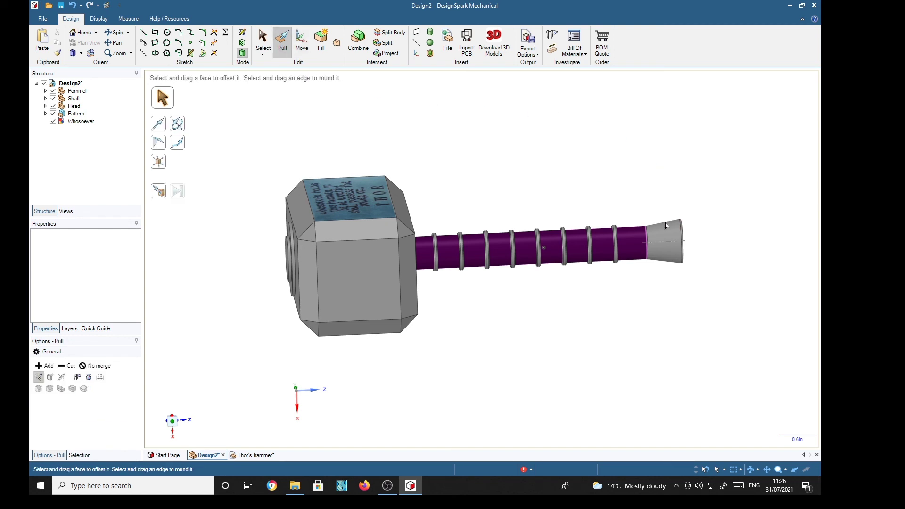
pyautogui.click(664, 239)
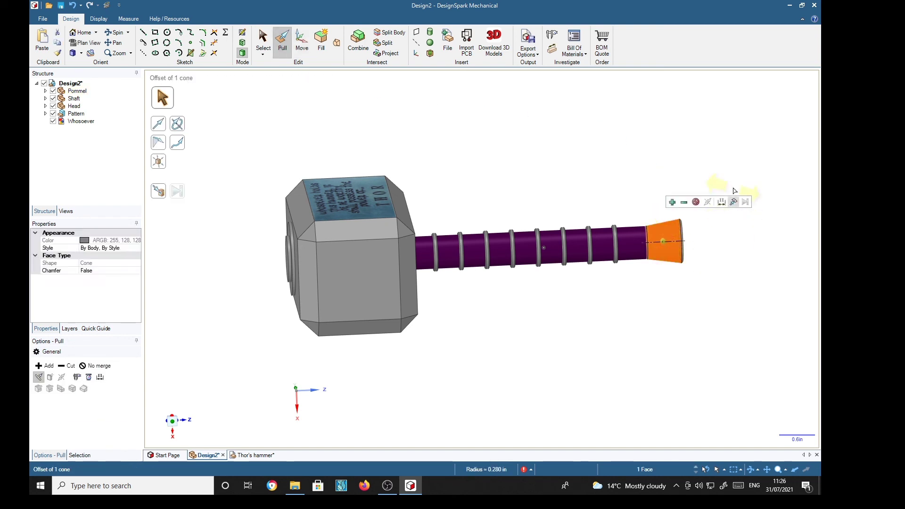
pyautogui.moveTo(721, 245); pyautogui.dragTo(685, 277, button='middle')
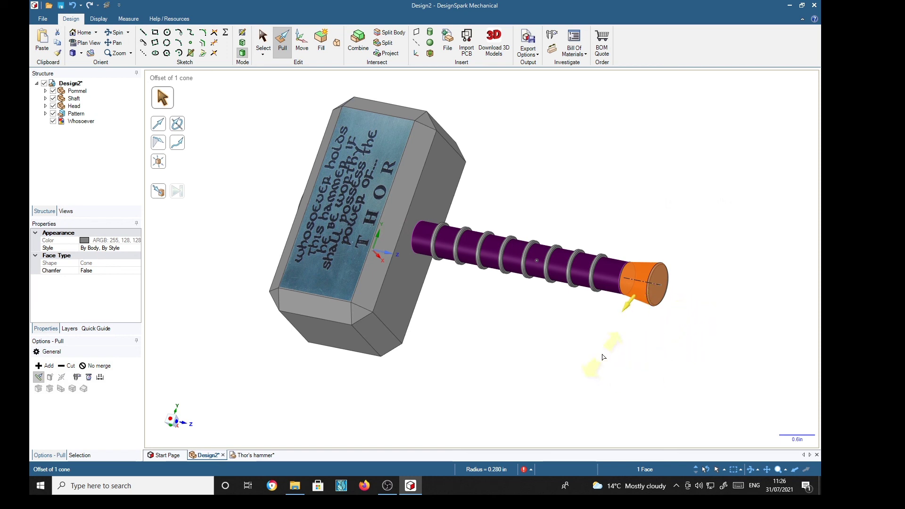
pyautogui.moveTo(604, 340); pyautogui.dragTo(602, 343)
pyautogui.moveTo(731, 379); pyautogui.dragTo(802, 291, button='middle')
pyautogui.click(596, 371)
pyautogui.moveTo(688, 369); pyautogui.dragTo(619, 413, button='middle')
pyautogui.moveTo(514, 398)
pyautogui.mouseDown(button='middle')
pyautogui.moveTo(517, 364)
pyautogui.moveTo(541, 388)
pyautogui.moveTo(523, 386)
pyautogui.mouseUp(button='middle')
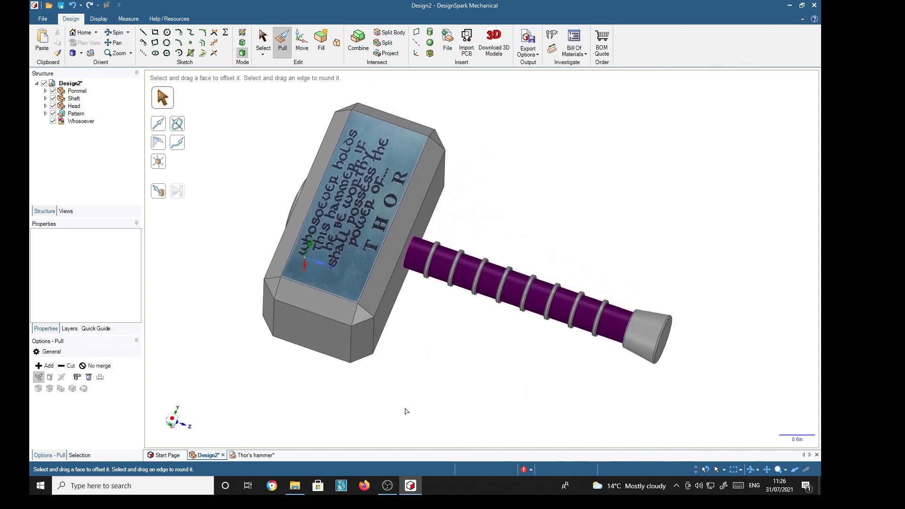